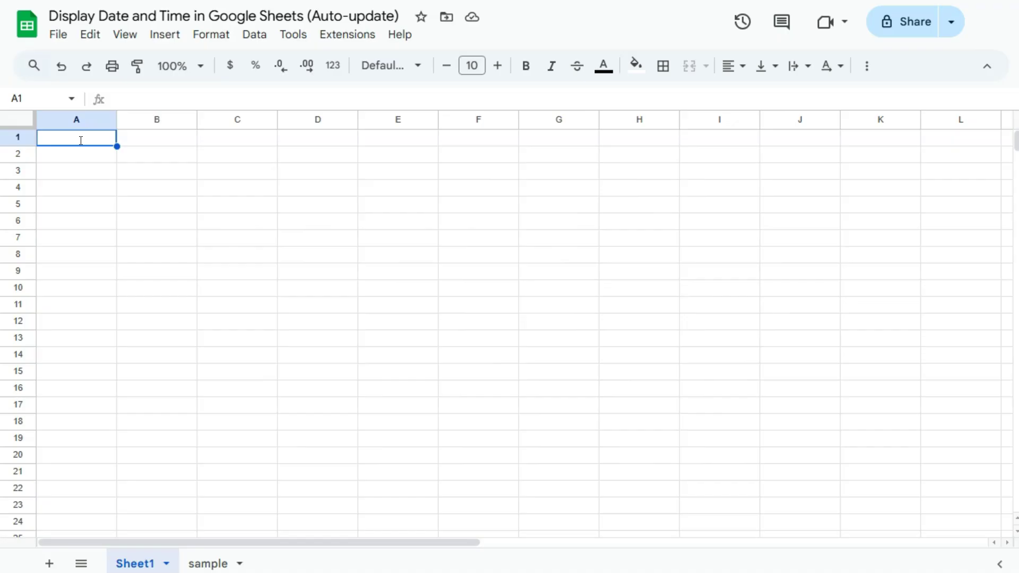
- Enter =NOW() in A1 and auto-fit column A to show 7/11/2025 16:46:17
text(=)
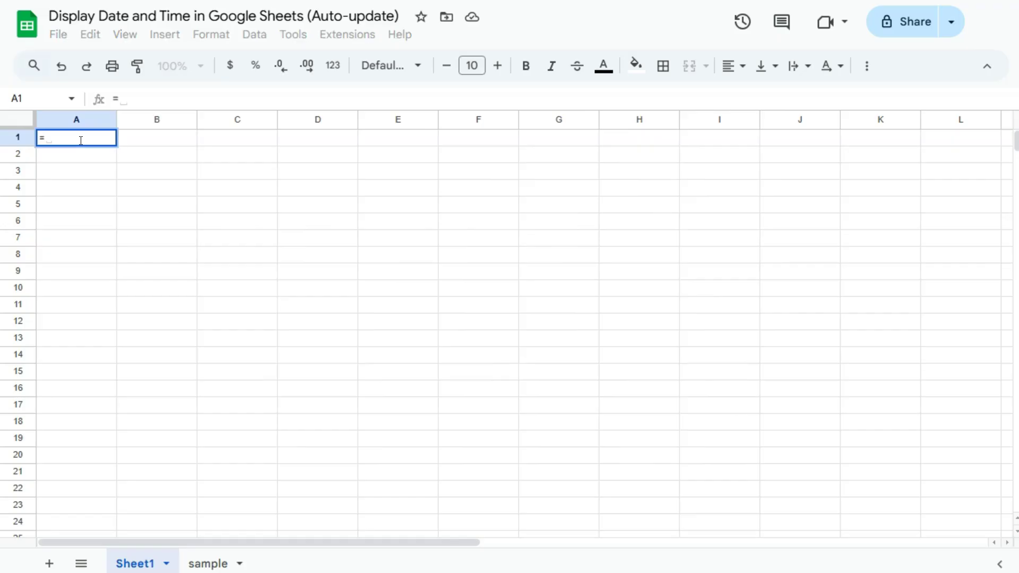
text(now)
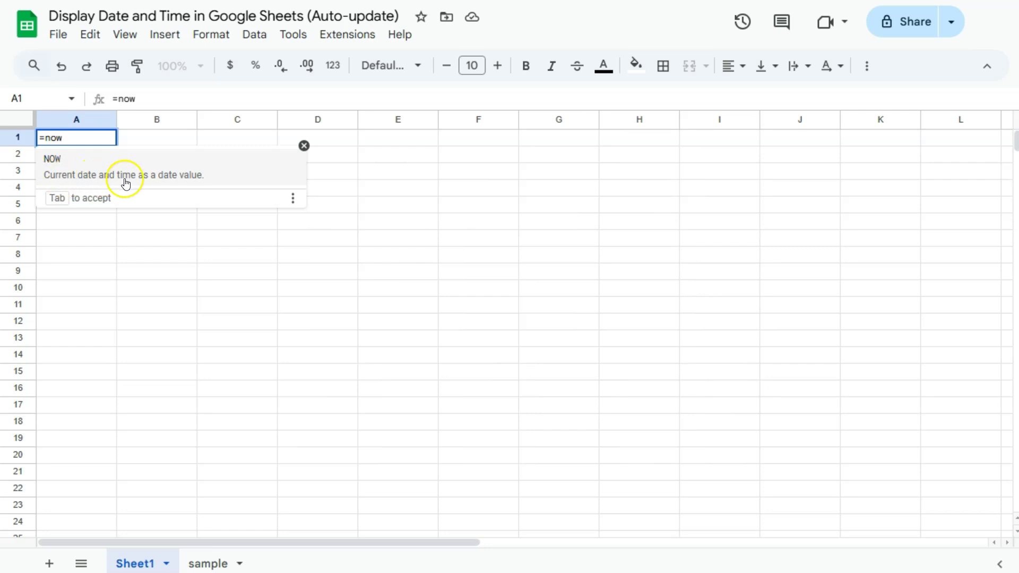
click(88, 167)
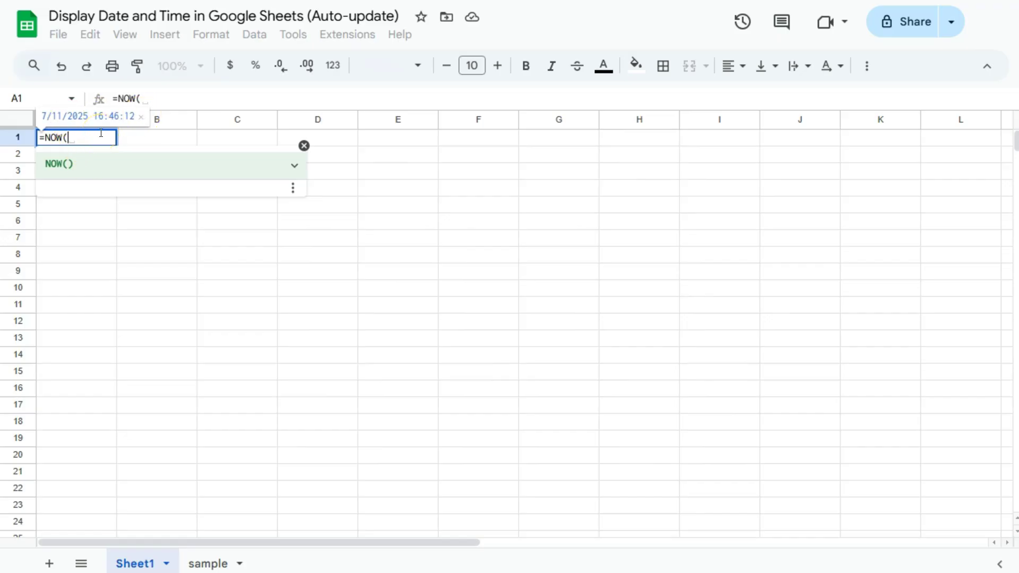
key(Return)
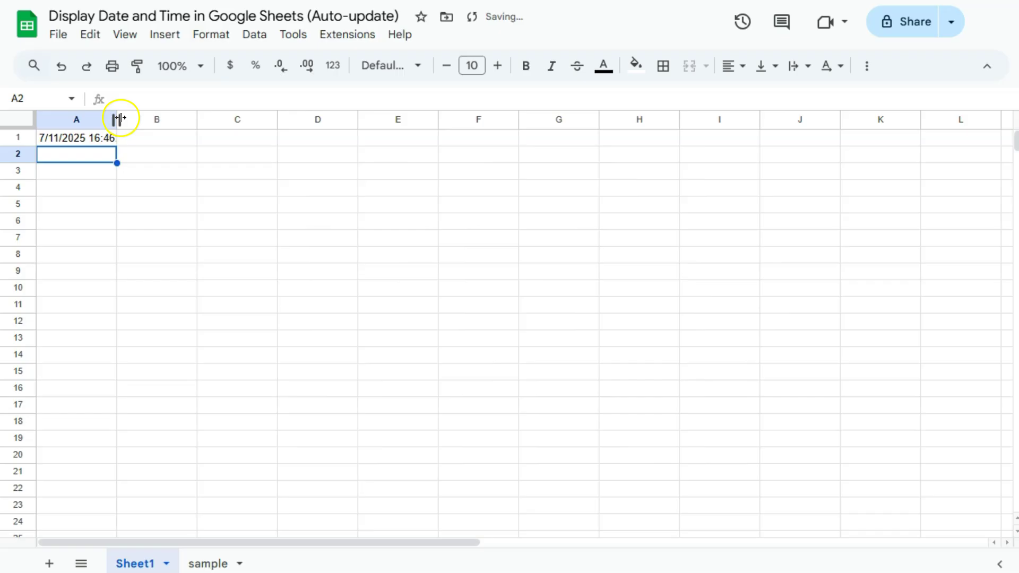
double_click(116, 119)
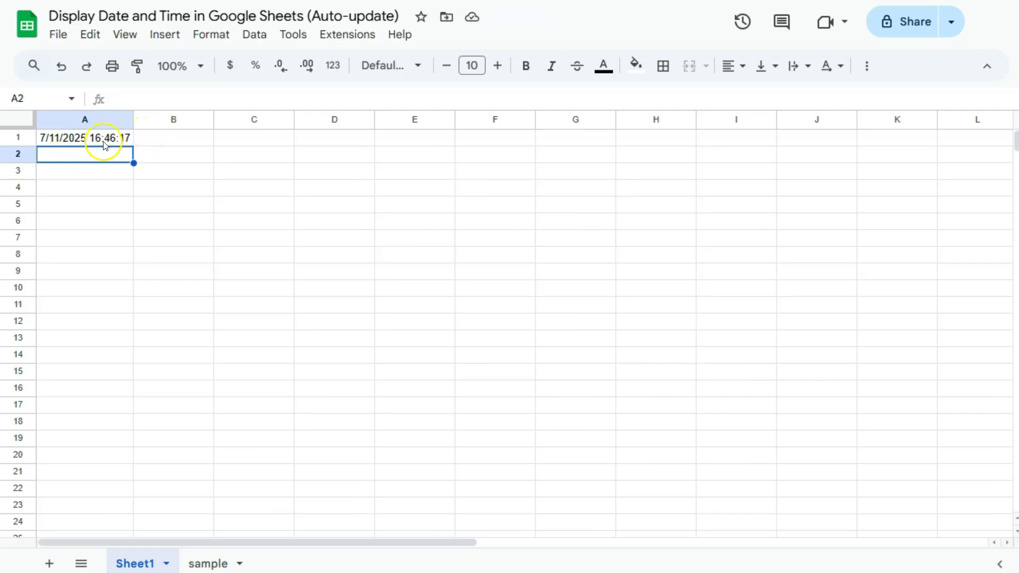
click(102, 169)
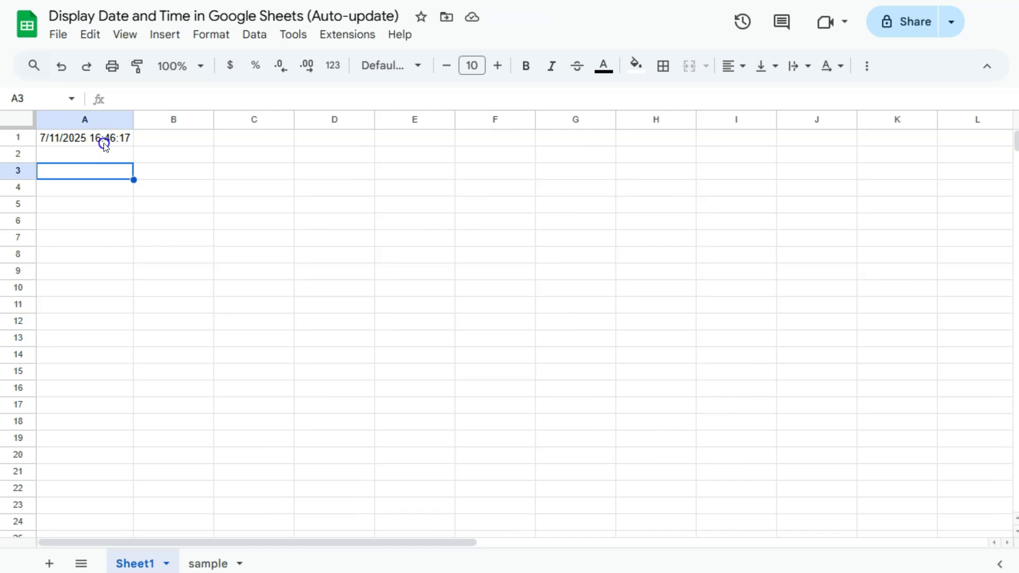
- Convert A3:H21 into Table1 with headers Column 1 through Column 8
click(102, 139)
drag(111, 178, 694, 473)
right_click(178, 177)
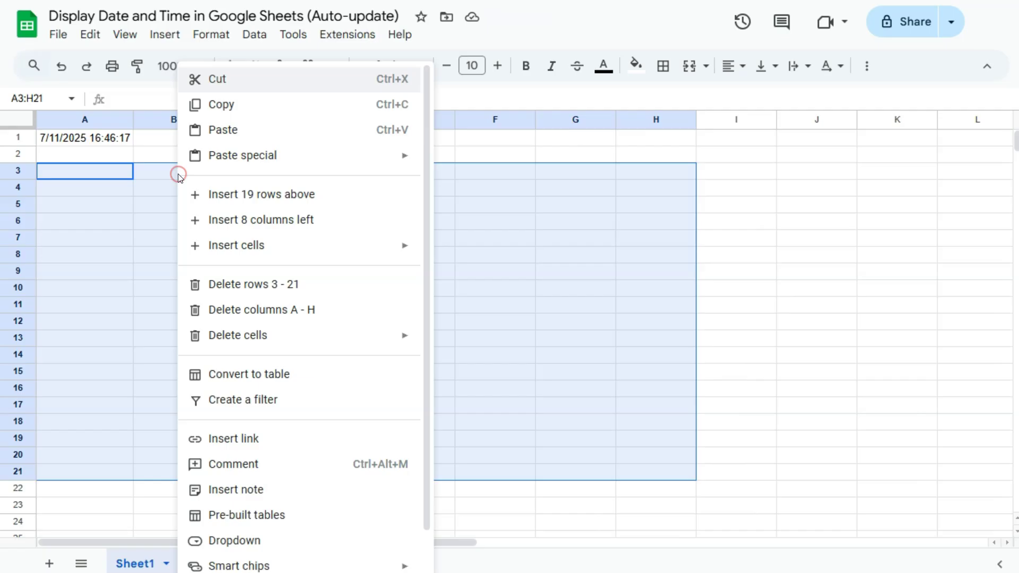
click(258, 383)
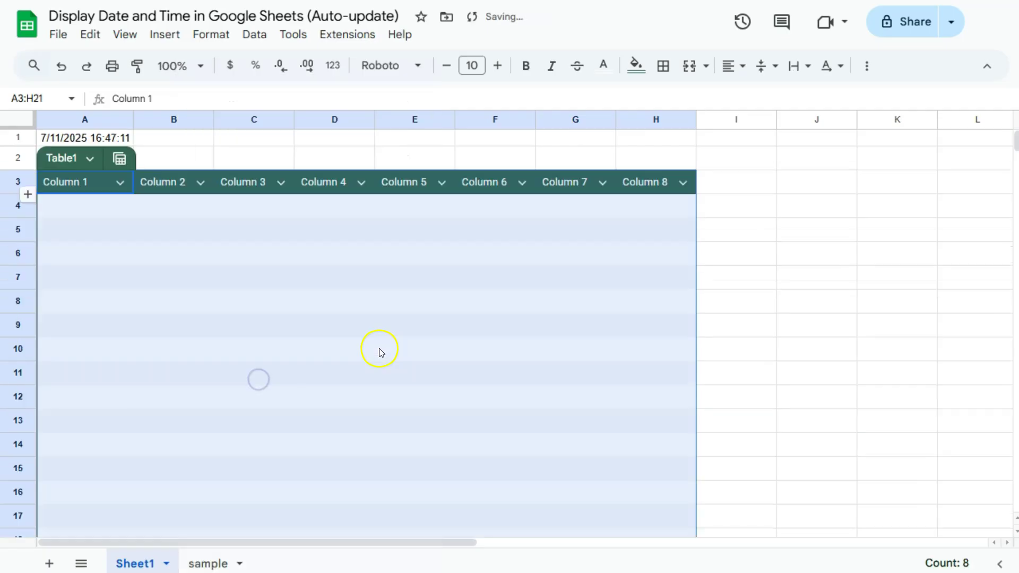
click(106, 138)
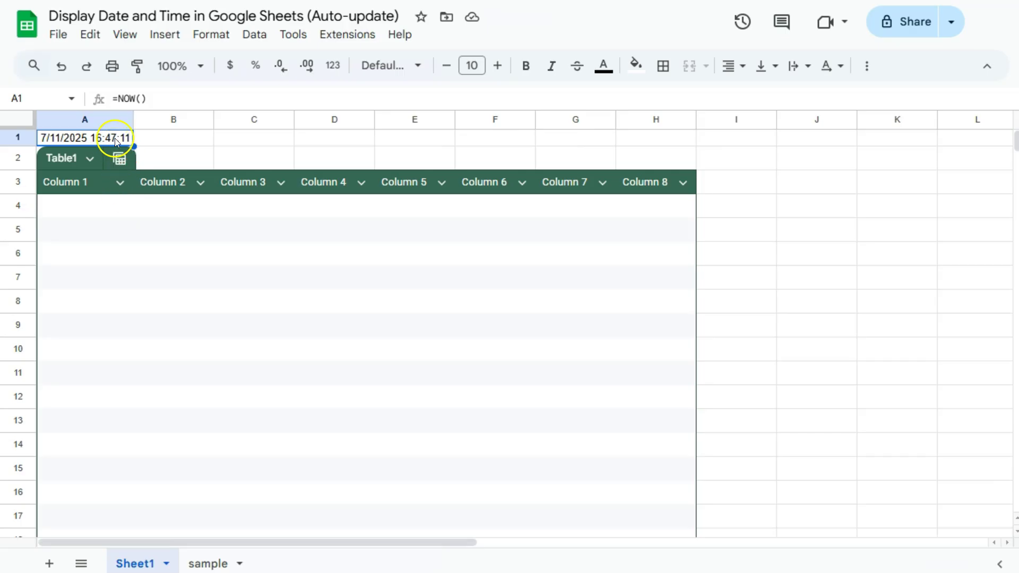
- Format A1 as a long weekday date-time like 'Friday, July 11, 2025 at 4:47:56 PM' and auto-fit column A
click(215, 35)
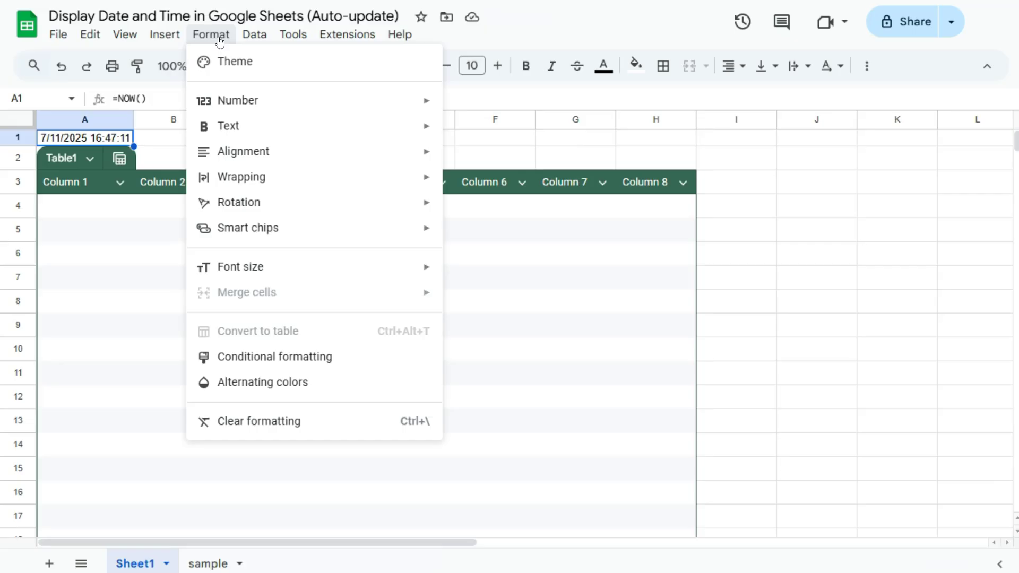
mouse_move(237, 100)
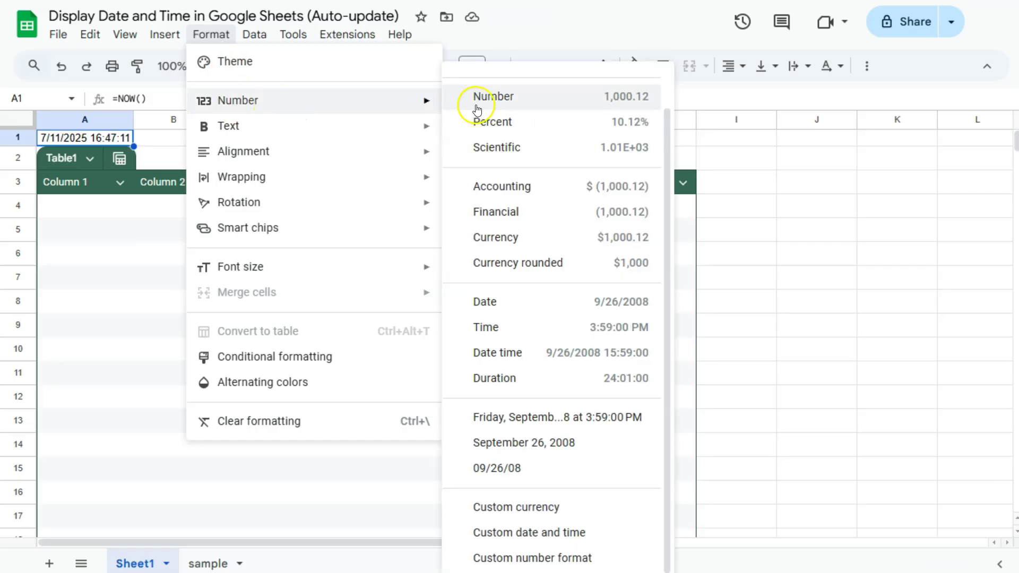
click(519, 535)
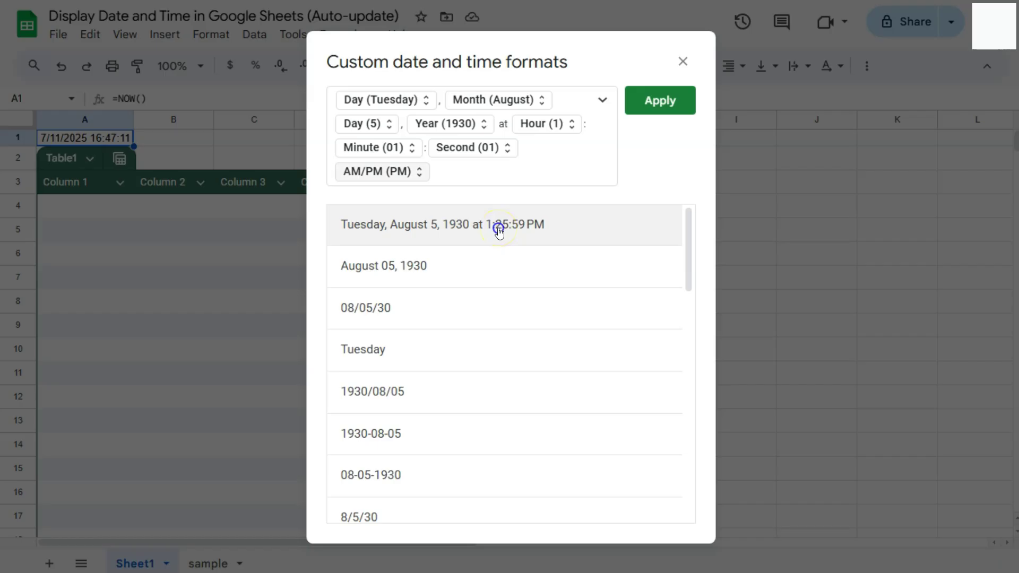
click(656, 102)
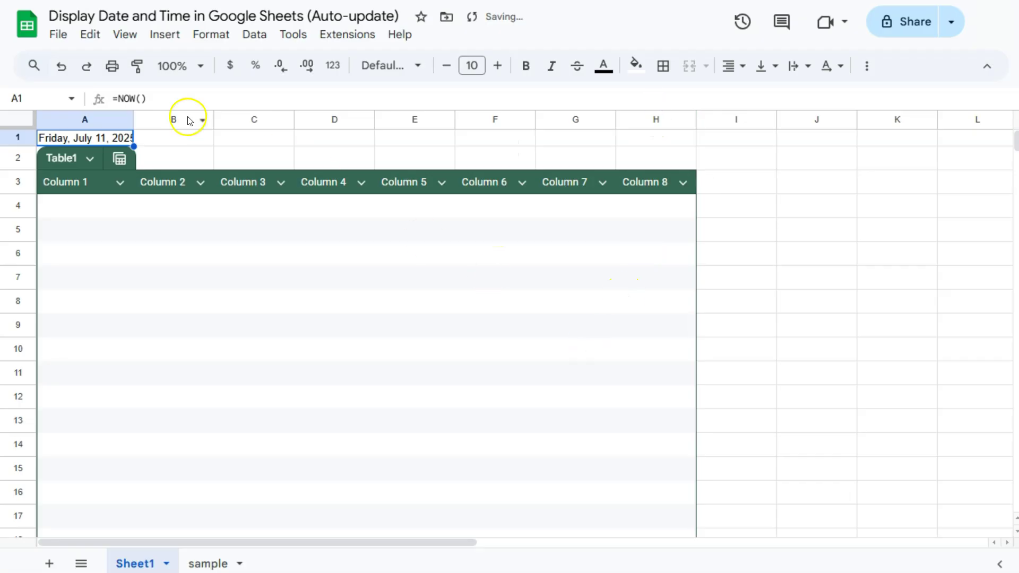
double_click(131, 120)
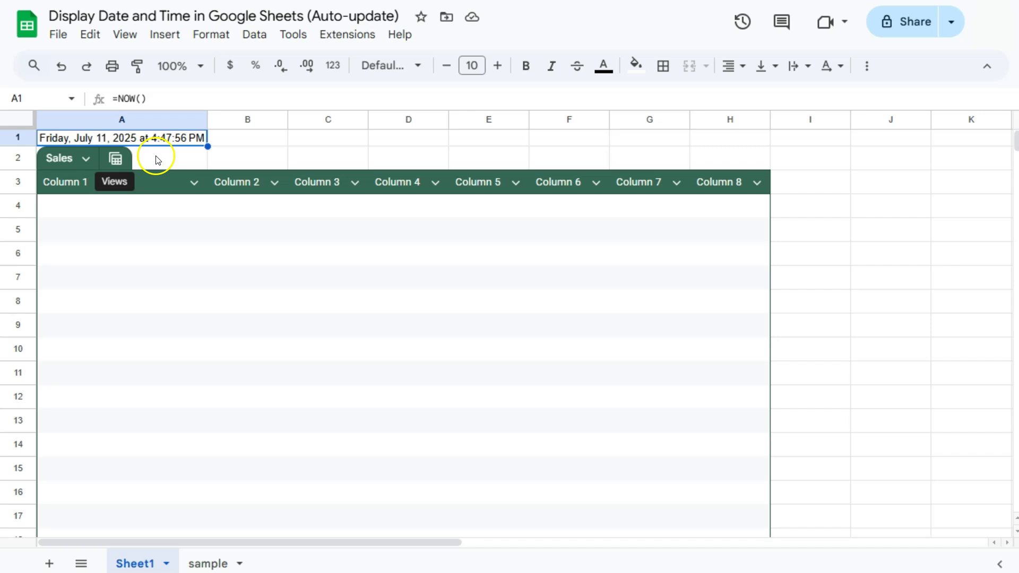
- Switch to the sample sheet holding the student project list
click(206, 564)
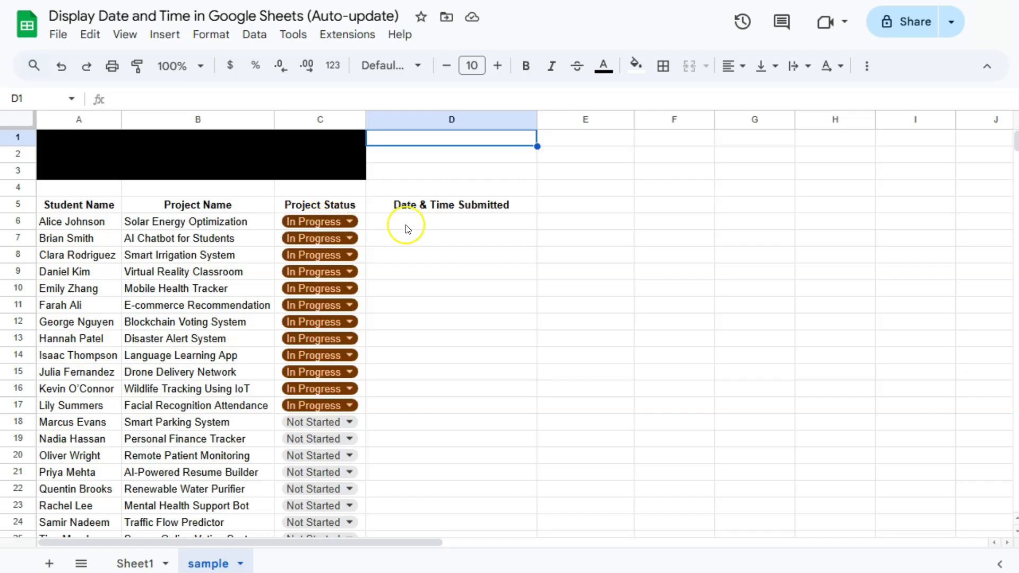
- Enter =NOW() in the merged A1:C3 banner on the sample sheet
click(161, 149)
double_click(162, 150)
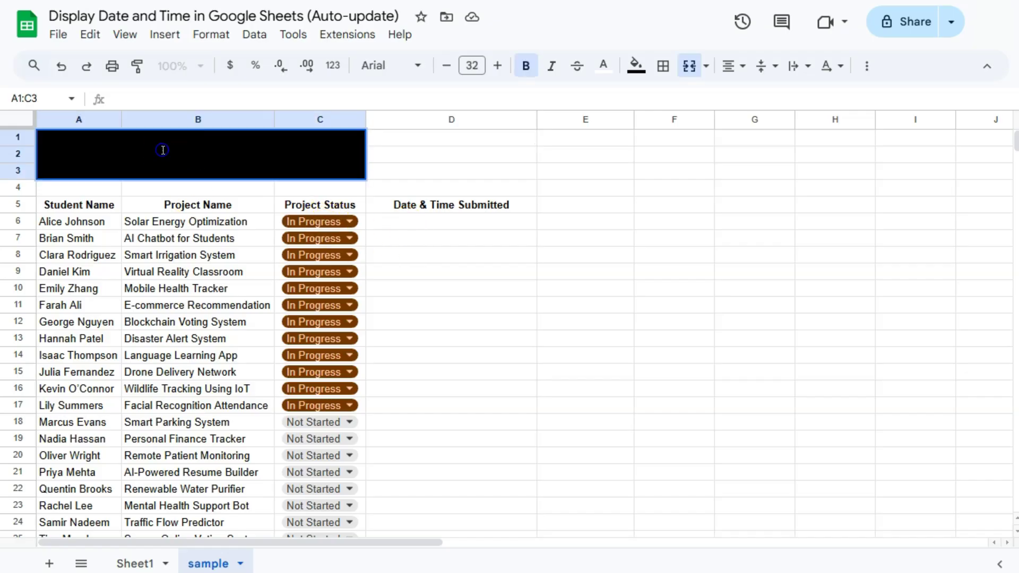
text(=now)
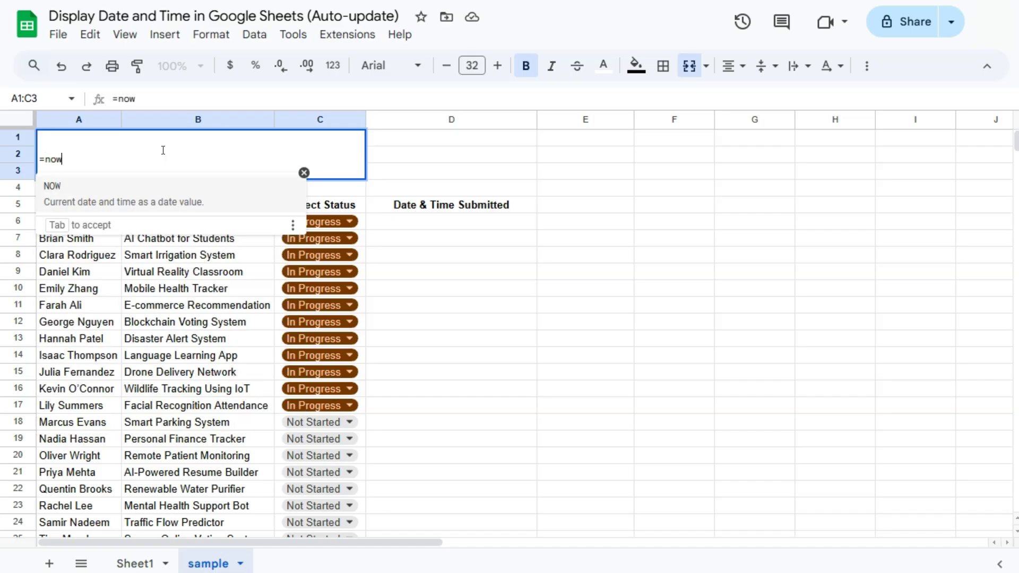
key(Tab)
key(Return)
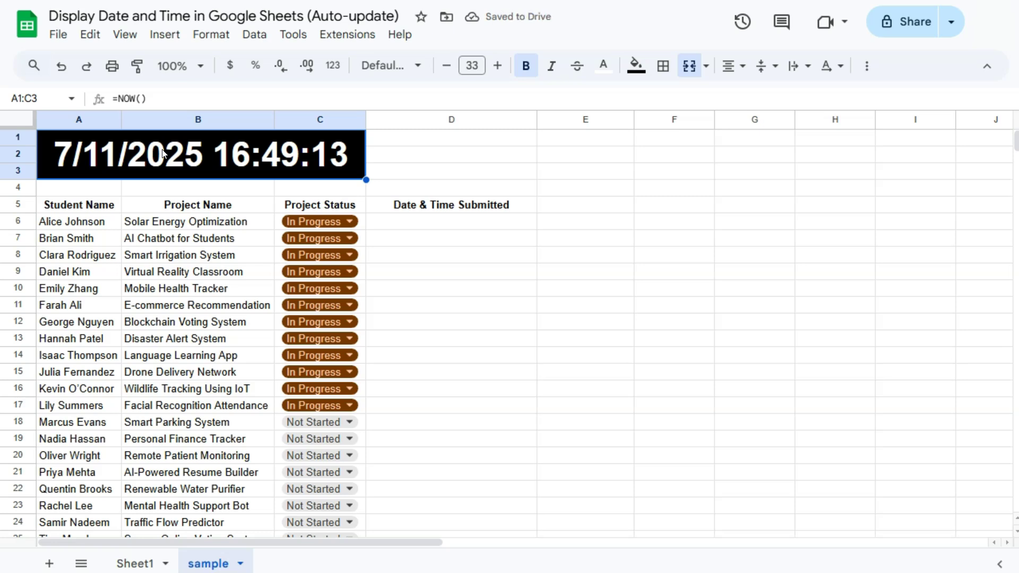
click(349, 221)
- Set row 6 to Submitted and paste the banner's value 7/11/2025 16:49:28 into D6 as values only
click(324, 269)
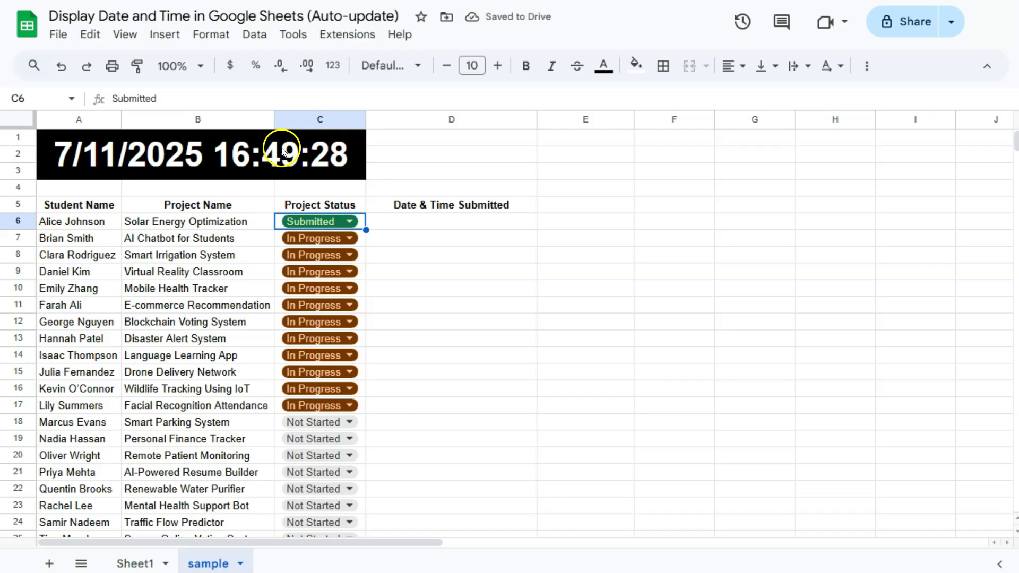
click(308, 163)
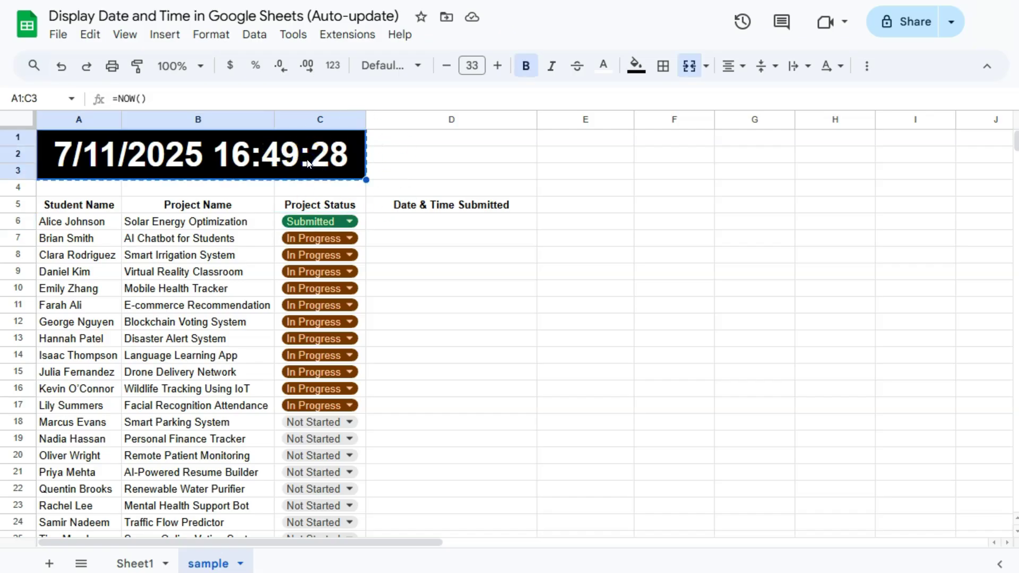
click(387, 221)
right_click(387, 220)
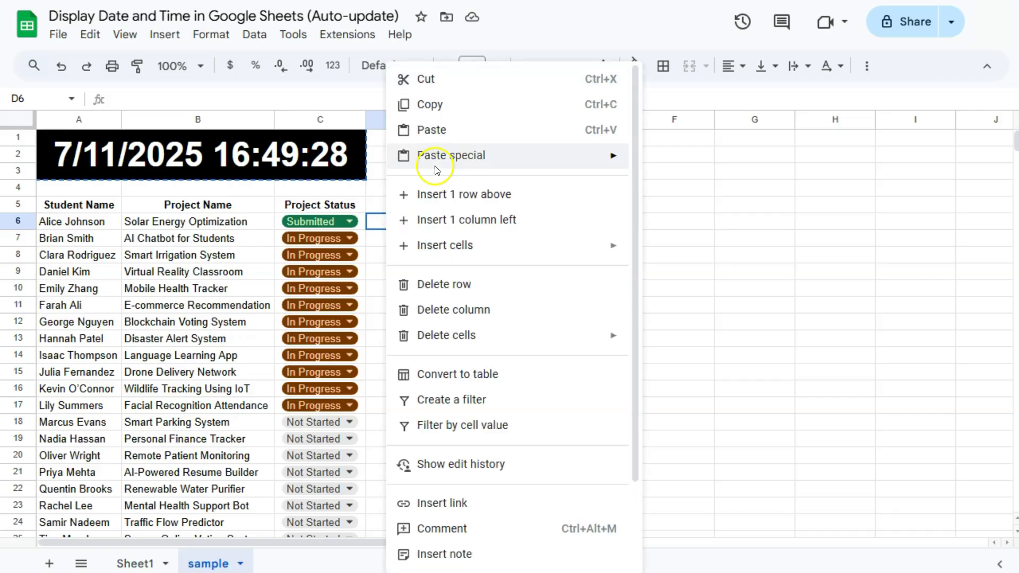
mouse_move(564, 155)
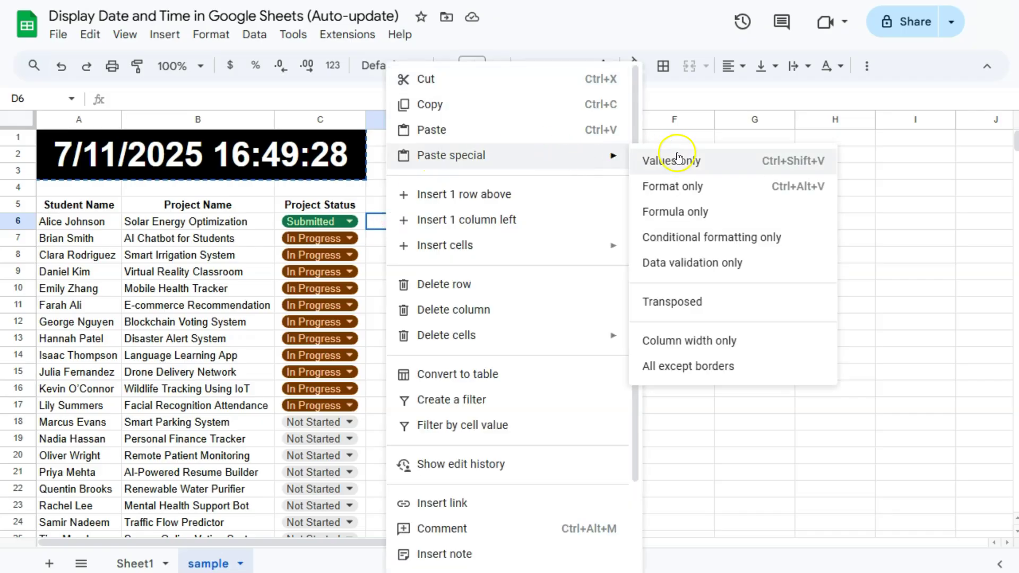
click(677, 159)
click(485, 288)
click(483, 223)
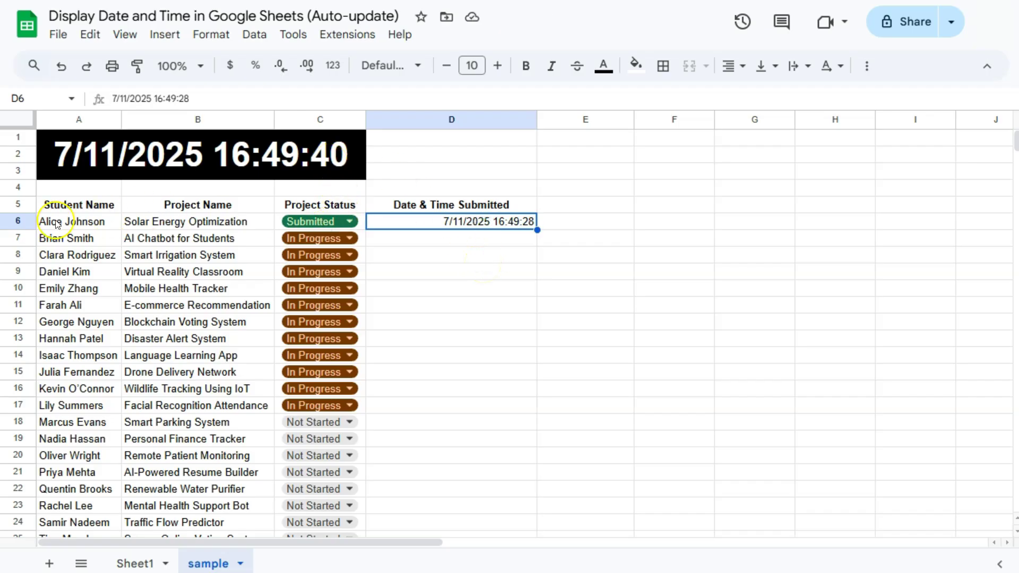
- Set the second project's status in C7 to Submitted
click(391, 233)
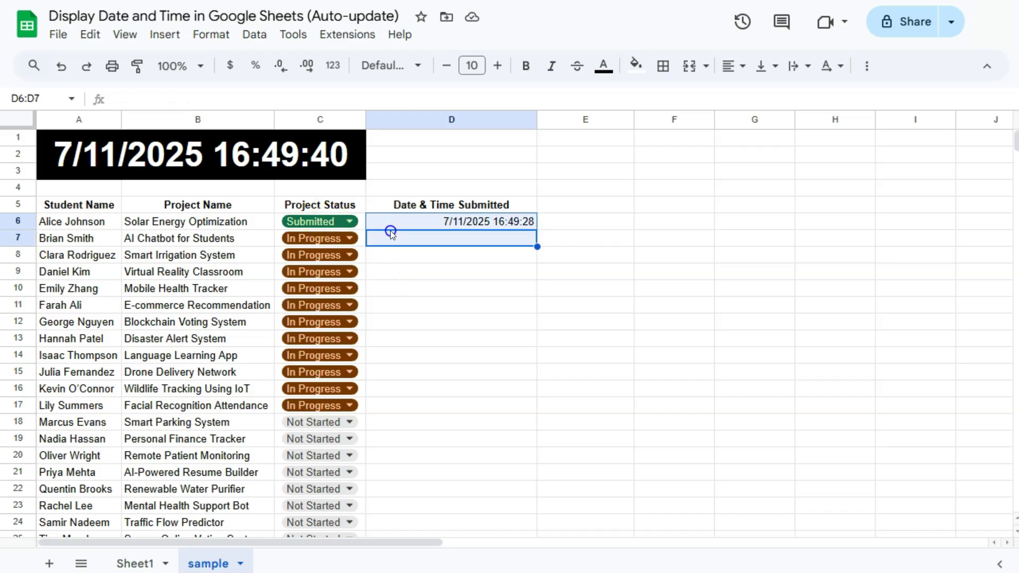
click(353, 238)
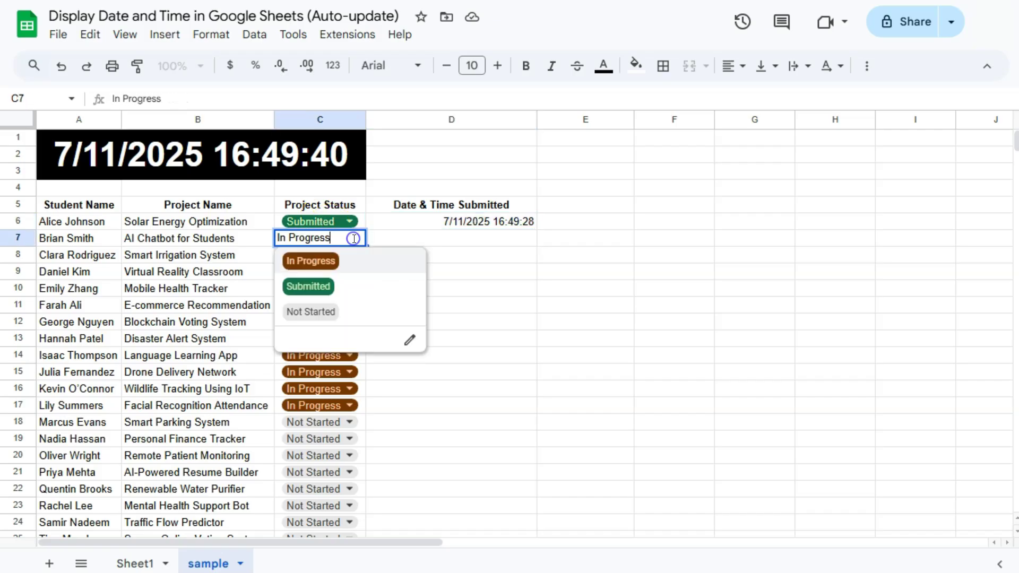
click(324, 286)
- Copy the A1:C3 clock and paste 7/11/2025 16:49:52 into D7 as values only
click(257, 154)
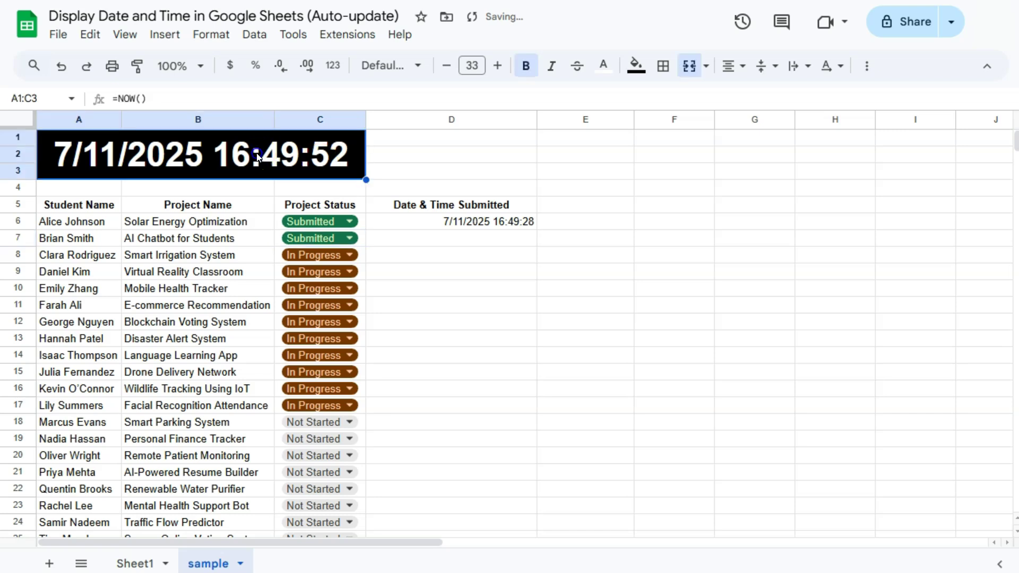
right_click(257, 154)
click(308, 105)
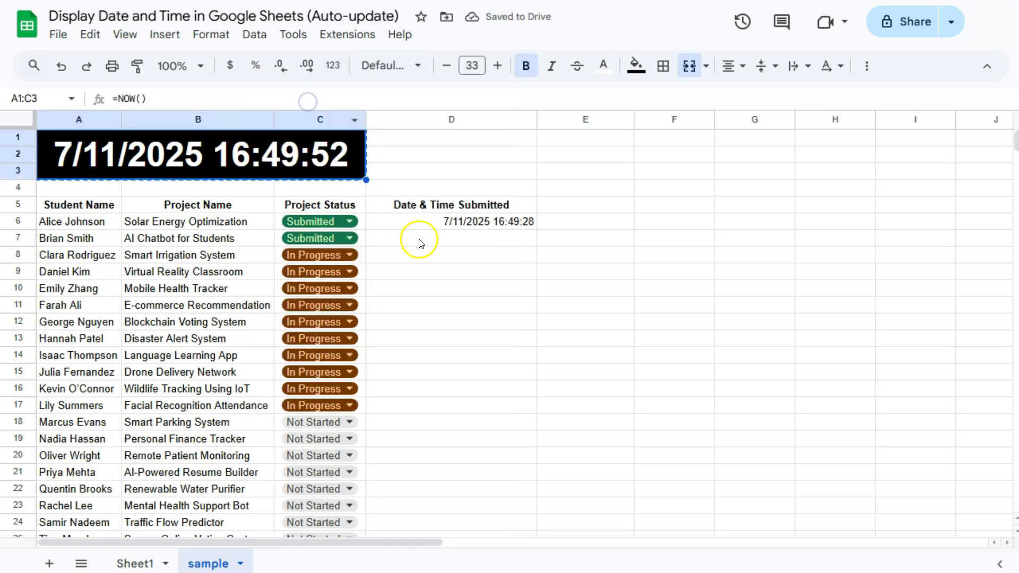
click(419, 238)
right_click(418, 238)
mouse_move(488, 160)
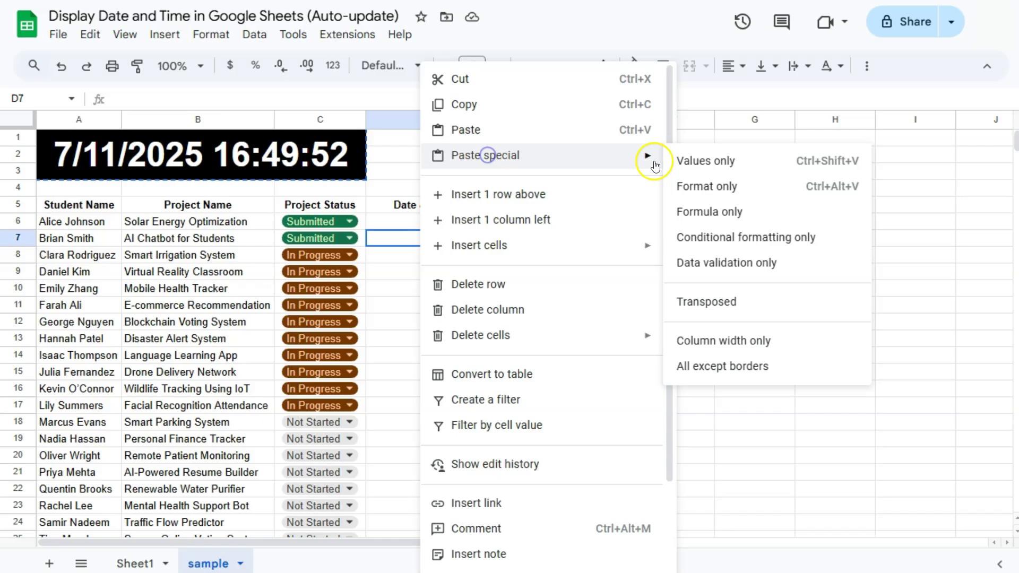
click(690, 159)
click(531, 279)
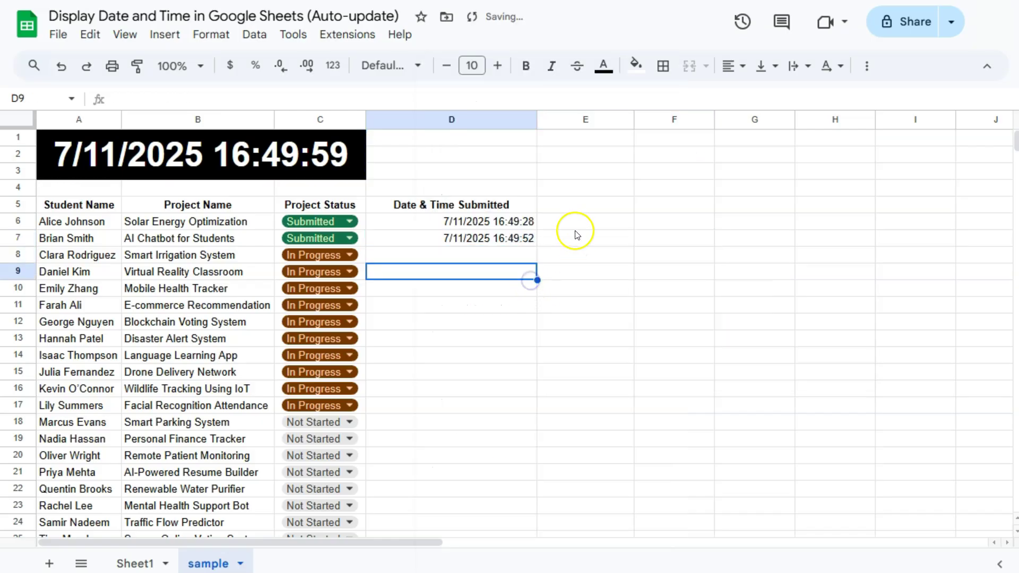
click(573, 233)
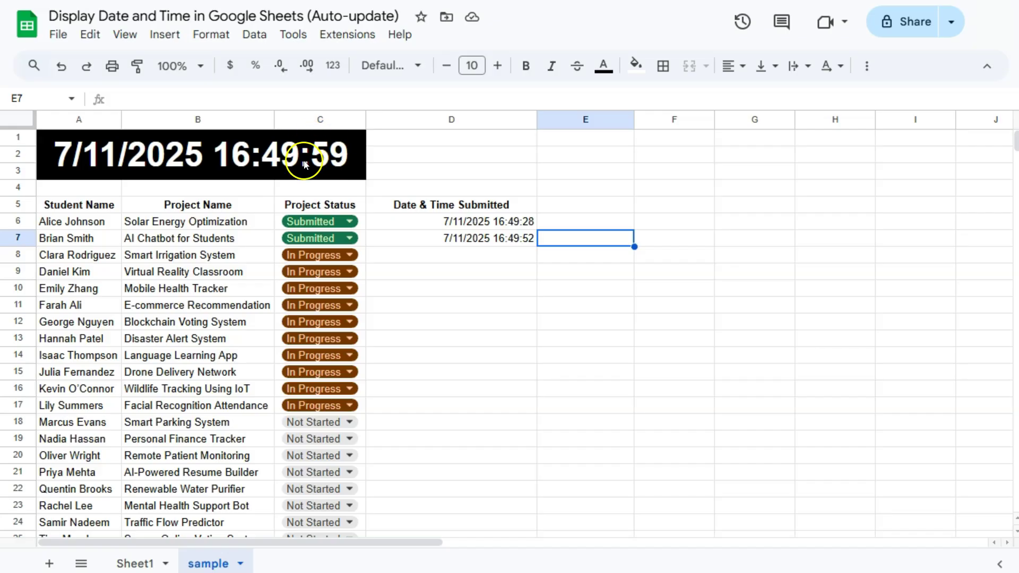
click(413, 258)
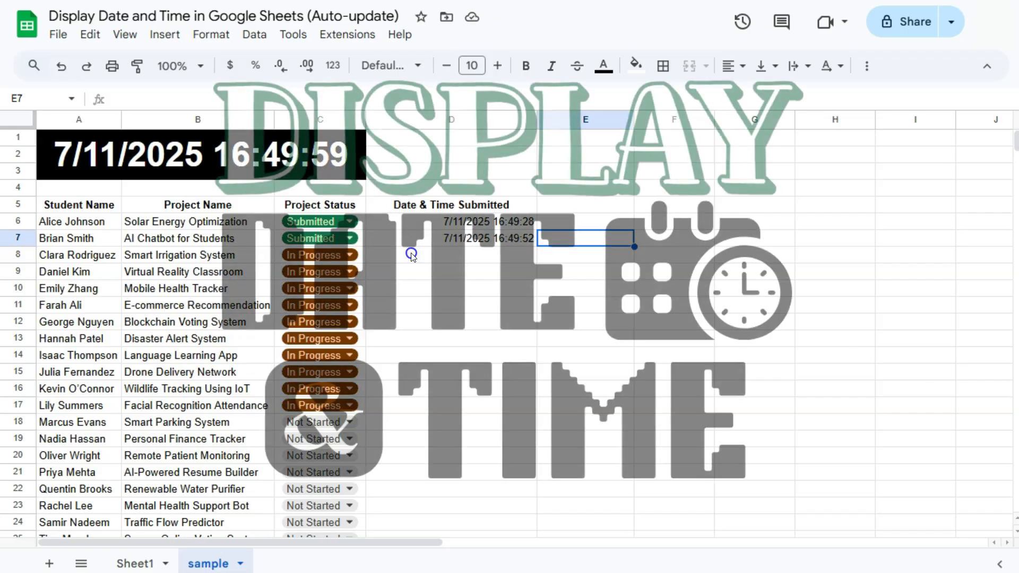
click(412, 255)
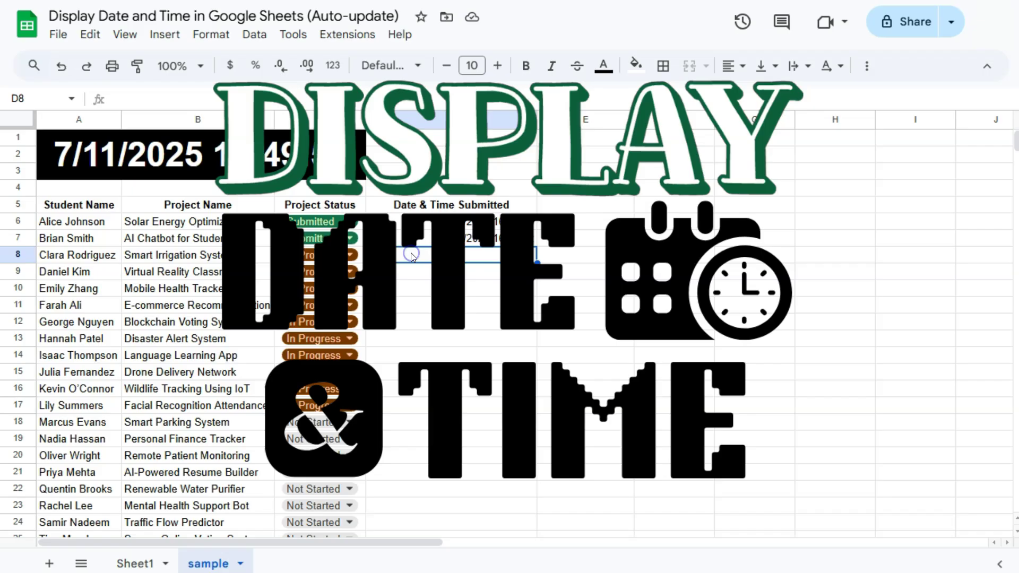